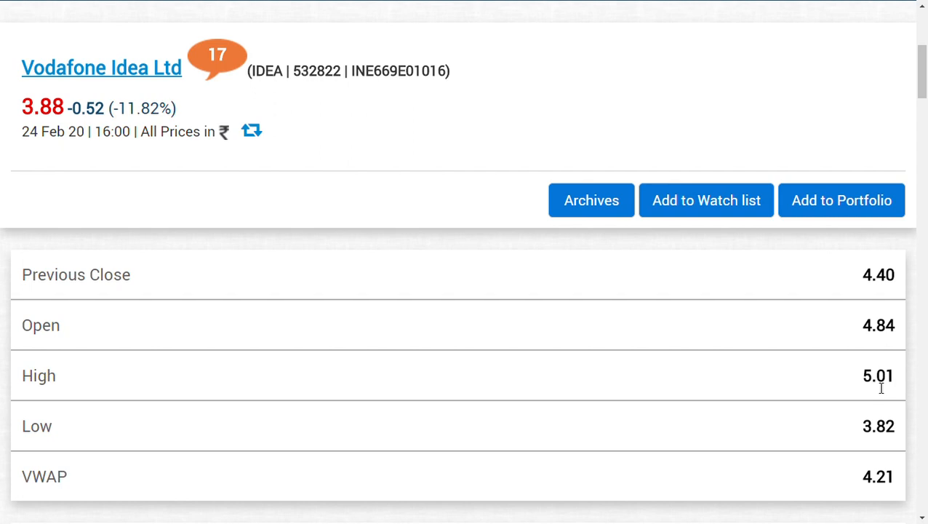
scroll(880, 389, down, 5)
scroll(880, 389, down, 5)
scroll(880, 389, down, 3)
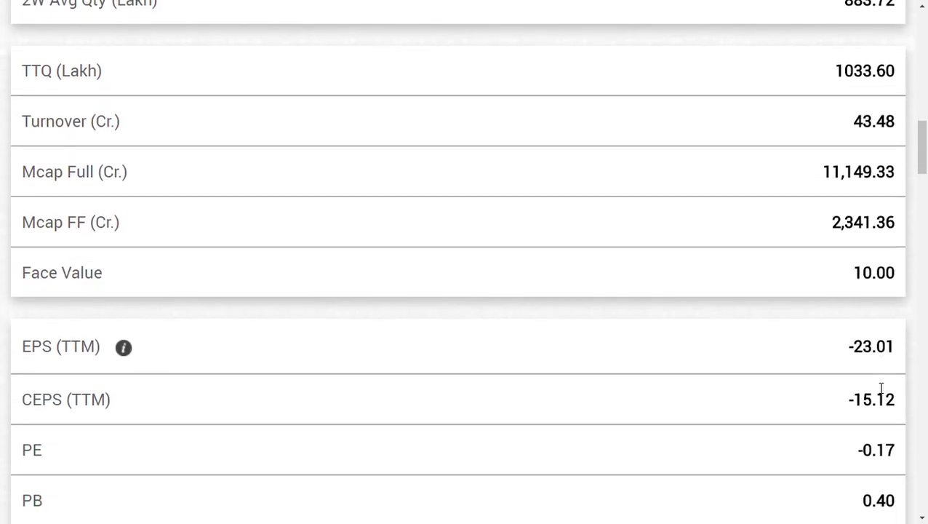
scroll(880, 390, down, 5)
scroll(883, 391, down, 4)
scroll(883, 391, down, 3)
scroll(884, 391, down, 3)
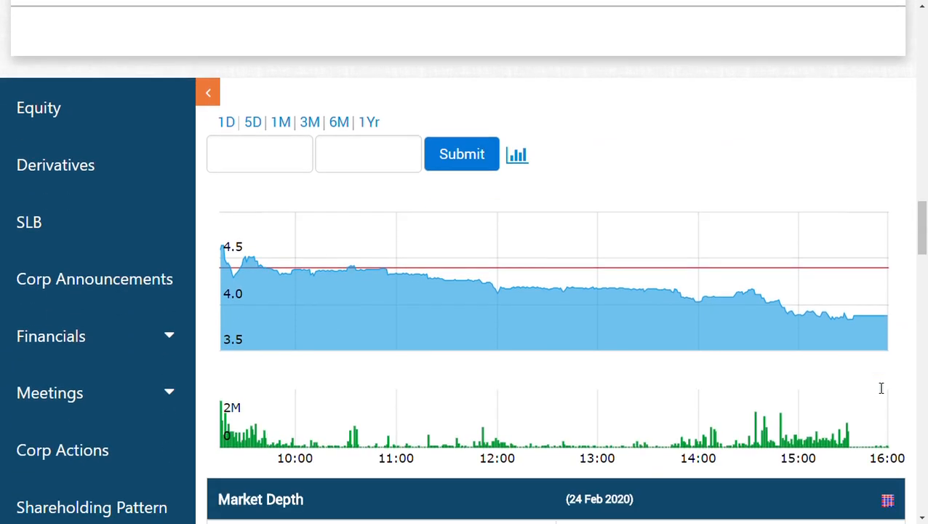
scroll(884, 391, down, 3)
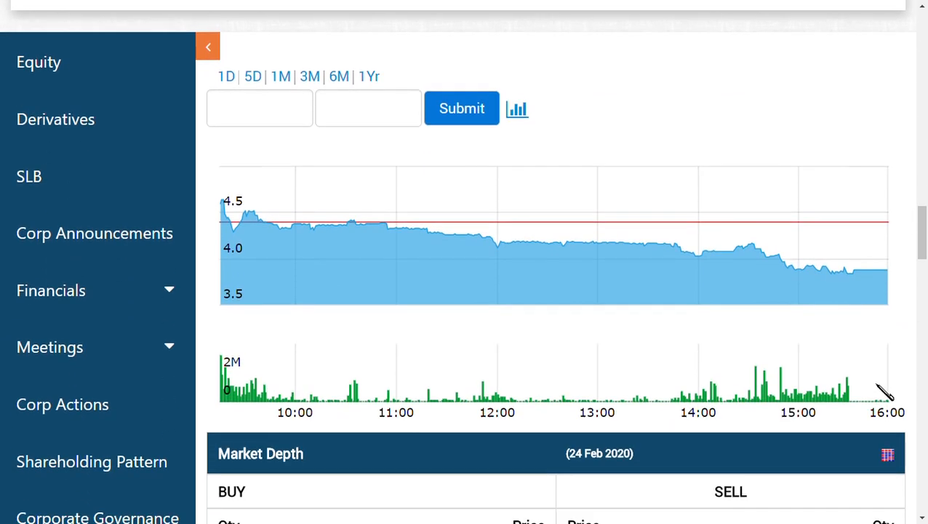
mouse_move(781, 391)
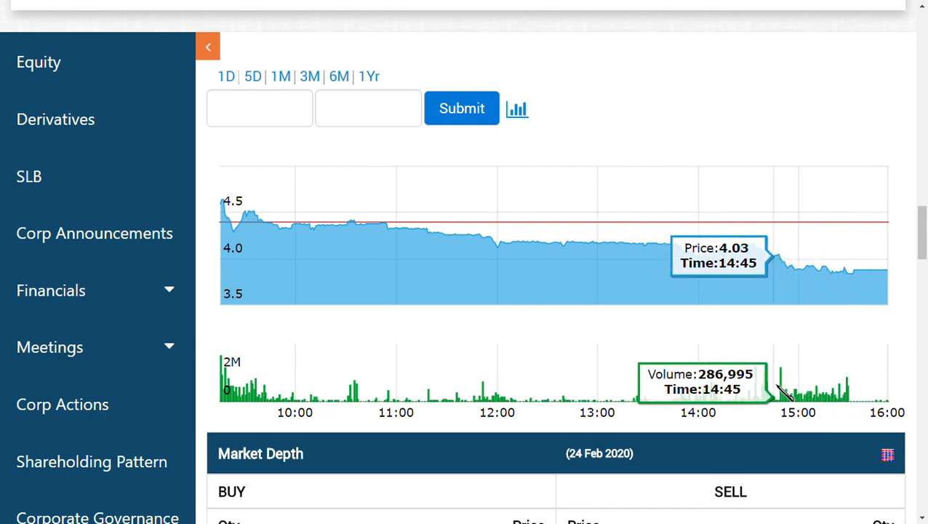
scroll(784, 391, down, 10)
scroll(784, 391, up, 4)
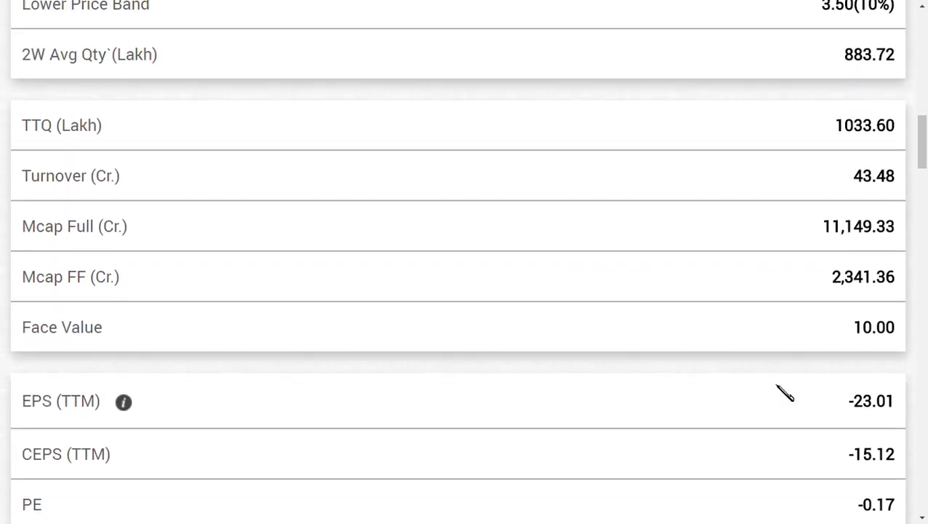
scroll(784, 391, up, 5)
scroll(784, 391, up, 5)
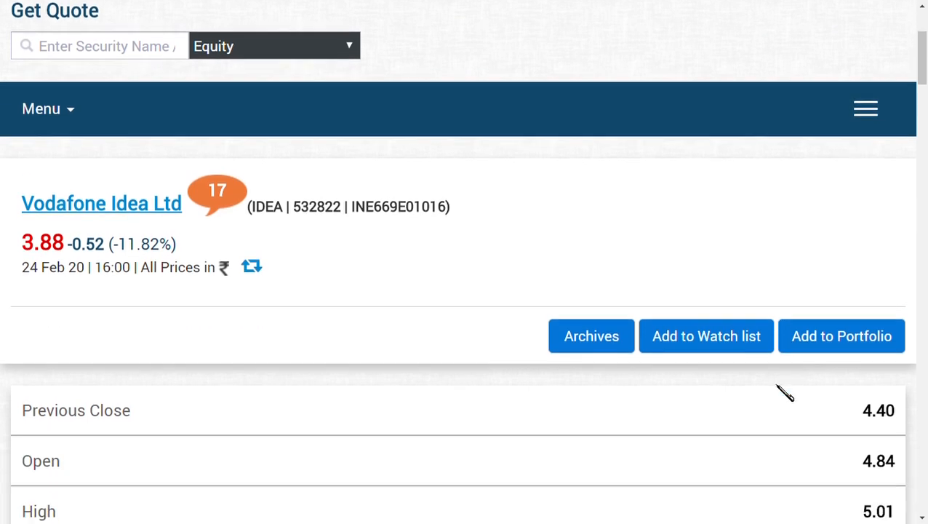
scroll(784, 391, down, 2)
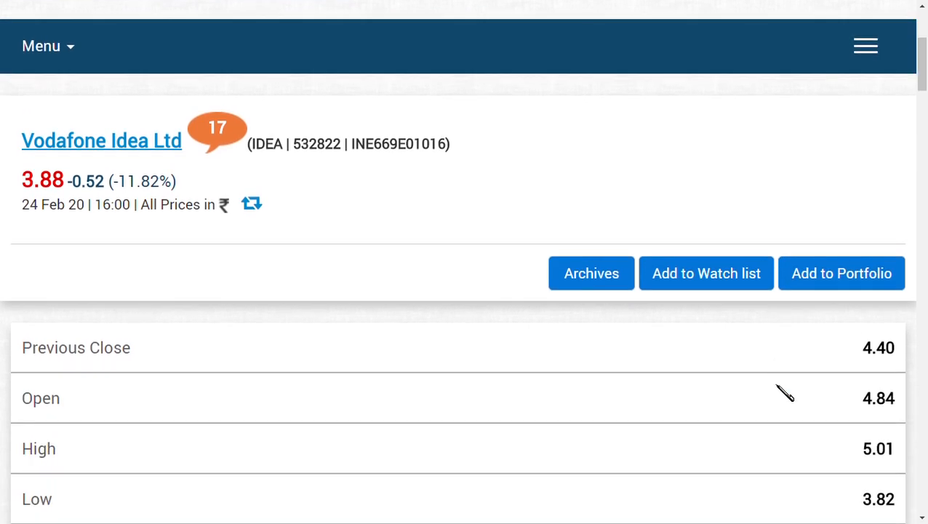